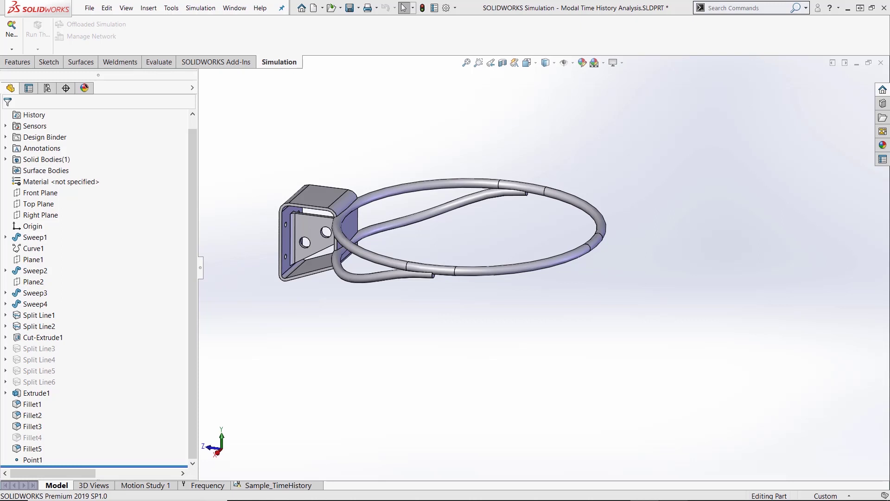
Step: Clear the rim face selection and create a Linear Dynamic Modal Time History study named Dynamic 2
left_click(598, 242)
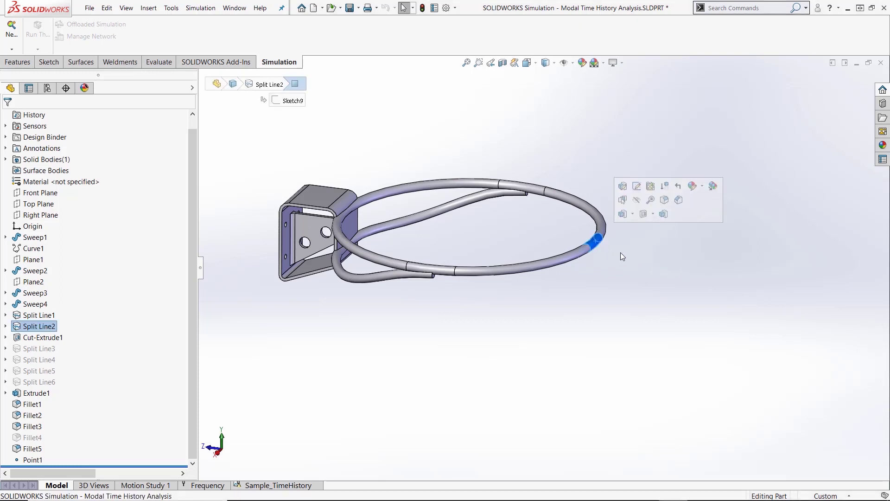
left_click(620, 252)
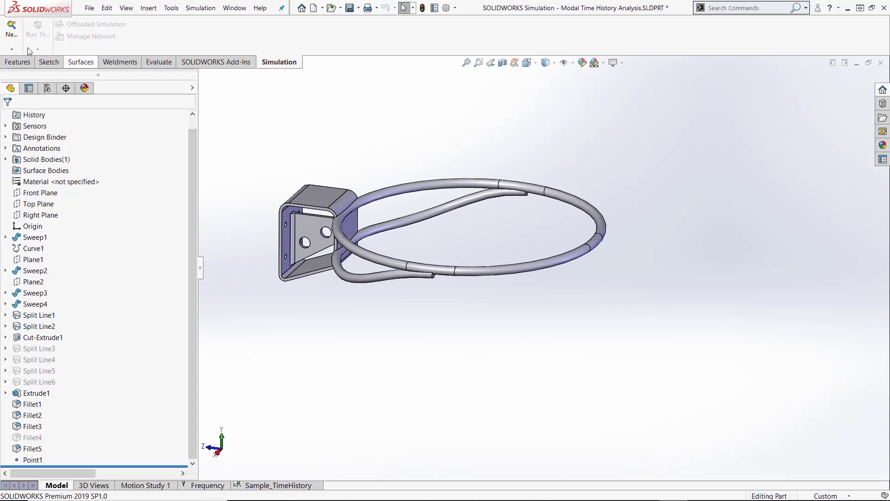
left_click(10, 50)
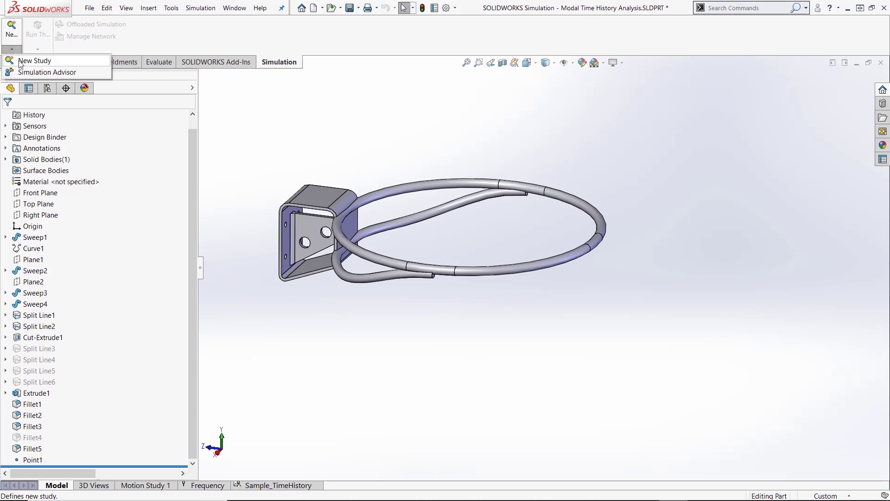
left_click(21, 60)
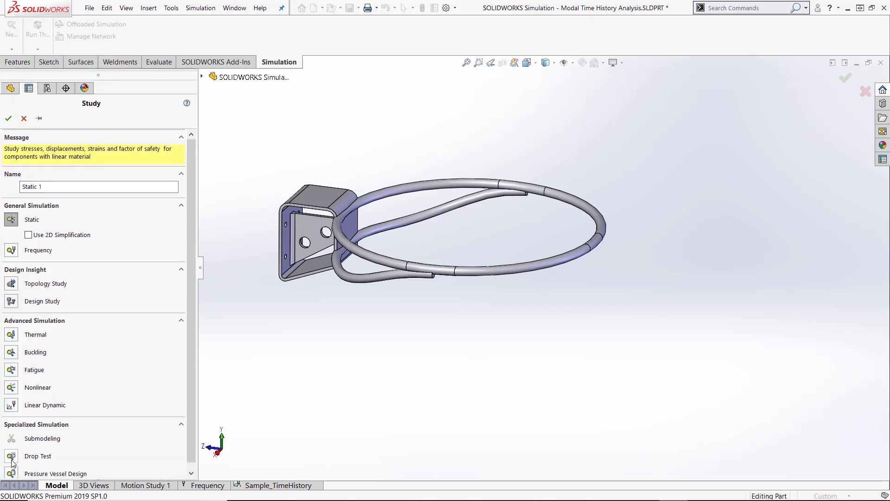
left_click(13, 404)
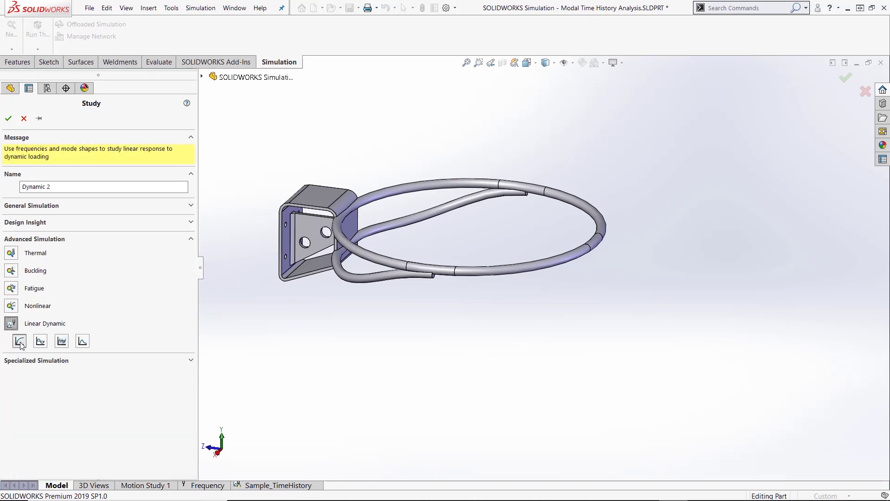
left_click(8, 118)
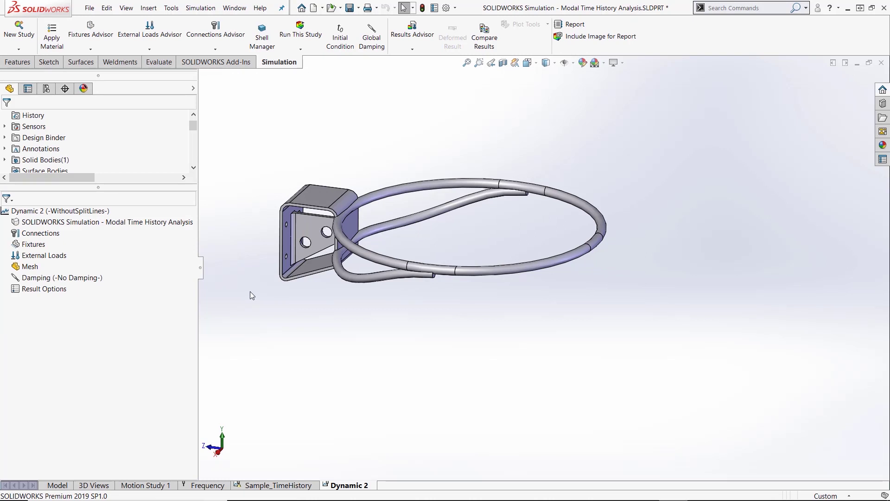
Step: In Dynamic 2's Properties, set Dynamic Options end time to .08 s and time increment to .0005 s
right_click(77, 211)
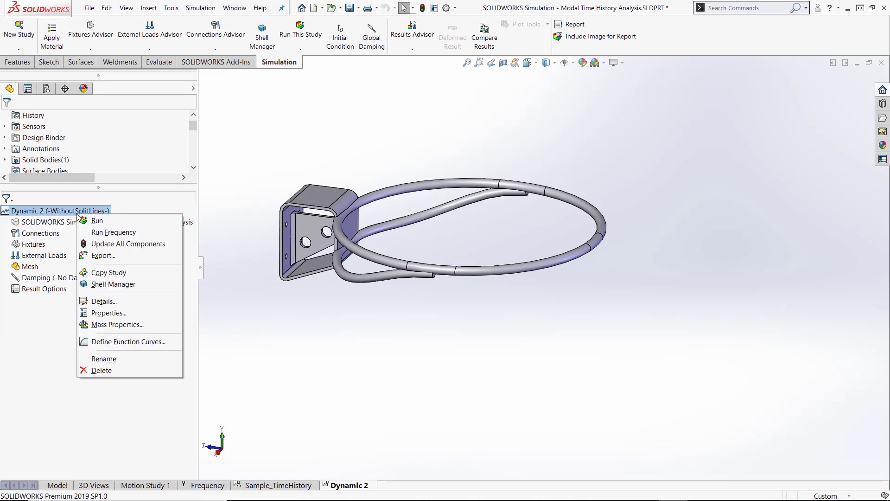
left_click(112, 313)
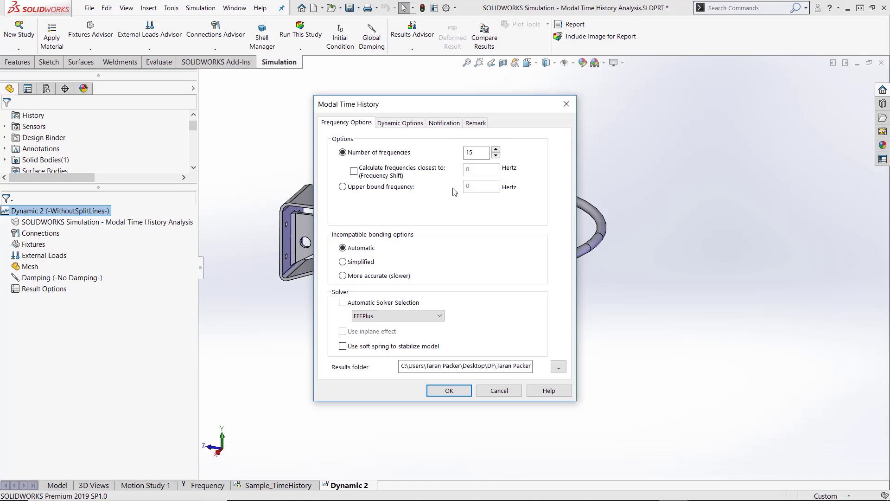
left_click(401, 123)
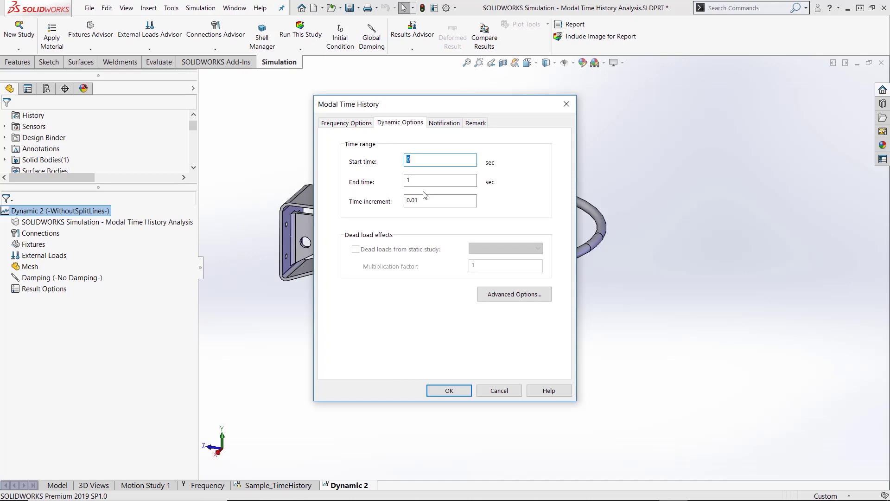
double_click(409, 181)
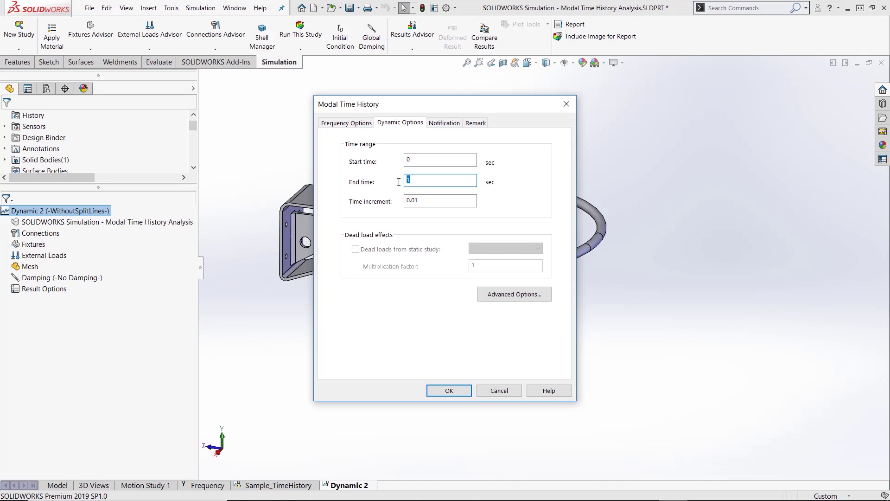
type(".08")
double_click(426, 200)
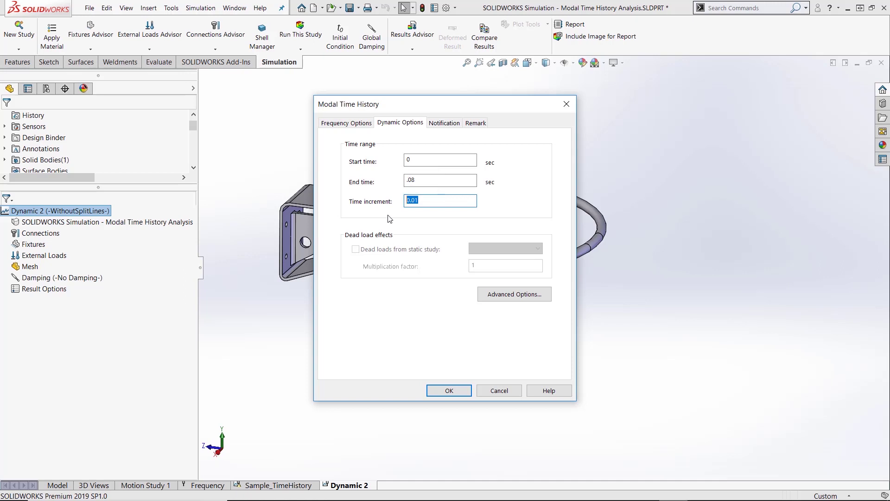
type(".005")
key("BackSpace")
type("05")
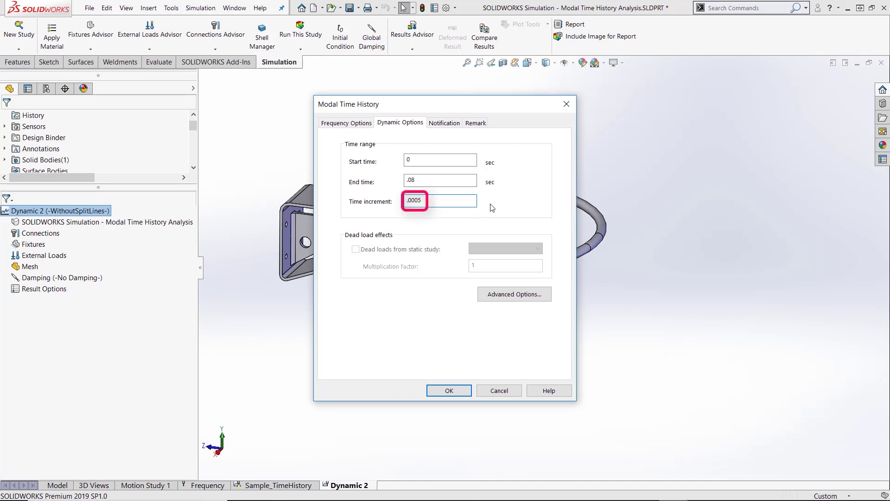
left_click(456, 392)
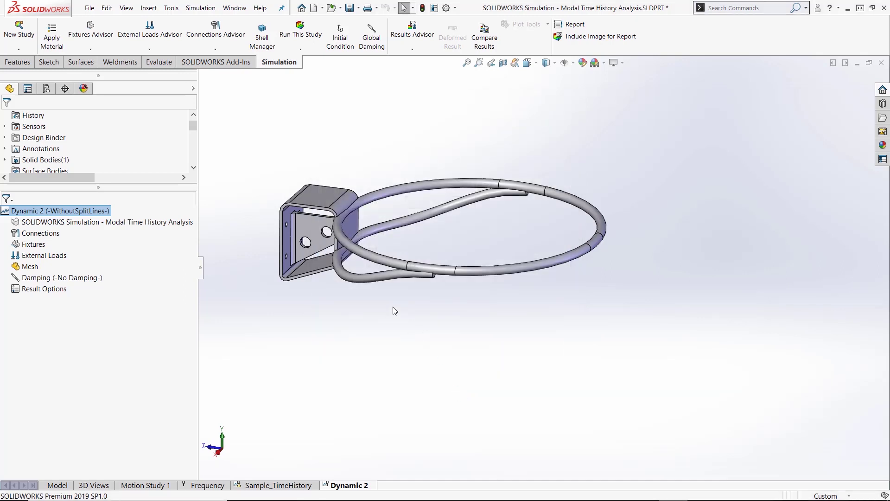
Step: Apply Alloy Steel from the material library to the hoop part and close the library
right_click(102, 223)
left_click(126, 233)
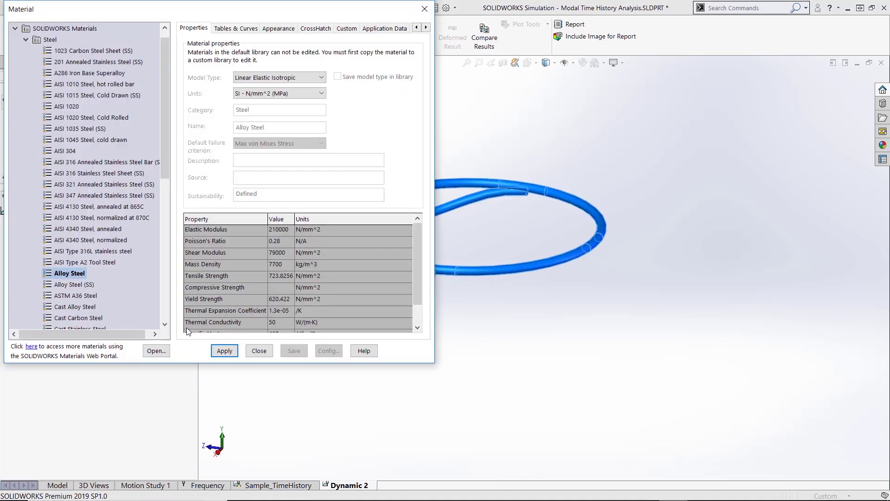
left_click(231, 354)
left_click(260, 351)
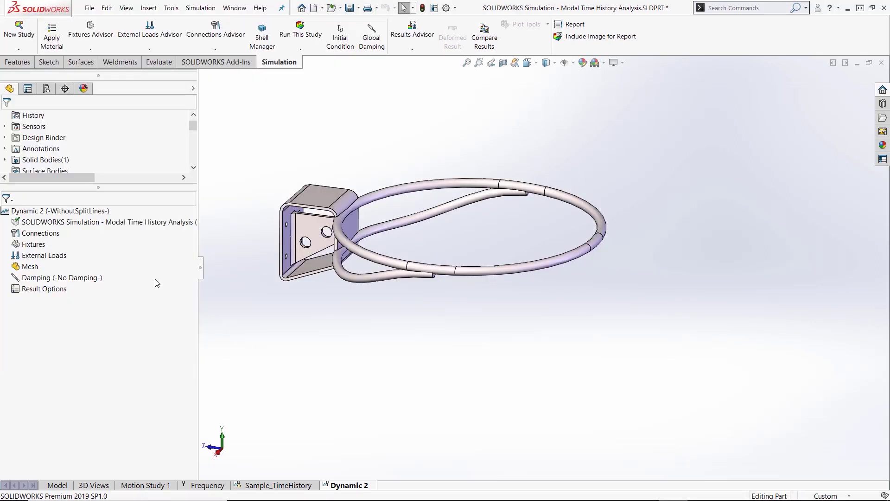
Step: Start a Fixed Geometry fixture and select the first two bracket bolt-hole faces
right_click(34, 245)
left_click(69, 251)
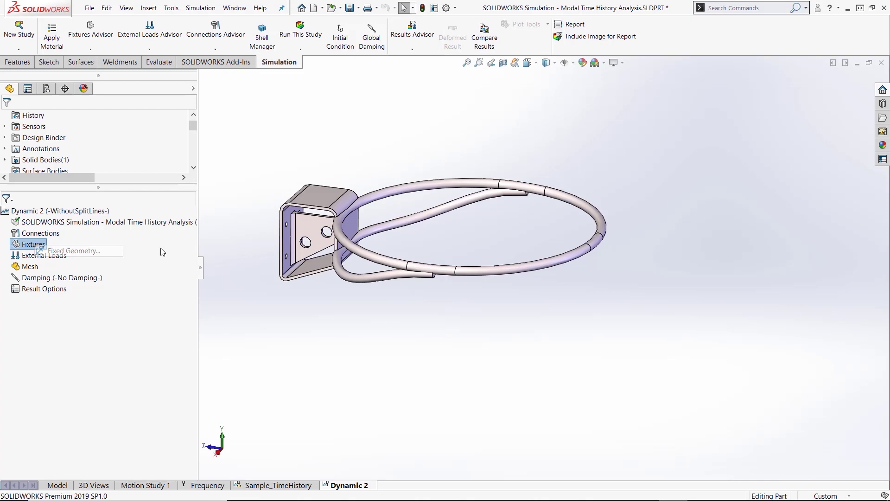
left_click(306, 234)
scroll(350, 233, "up", 3)
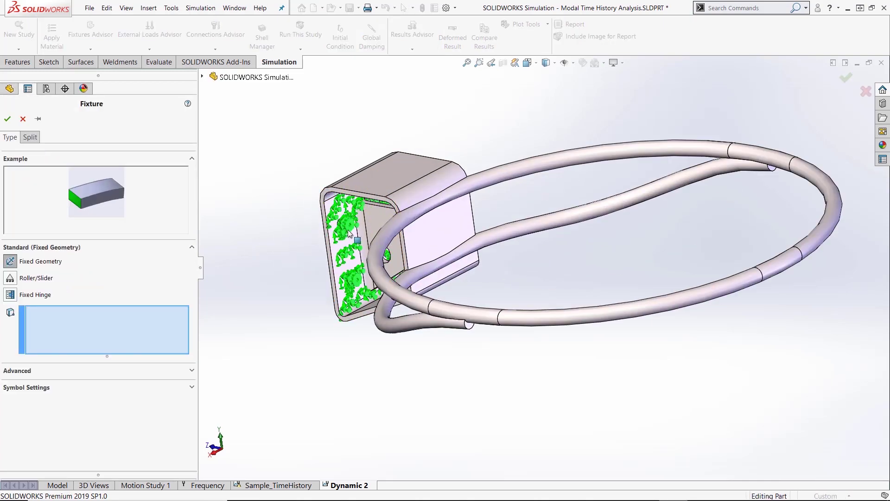
scroll(348, 233, "up", 5)
left_click(408, 231)
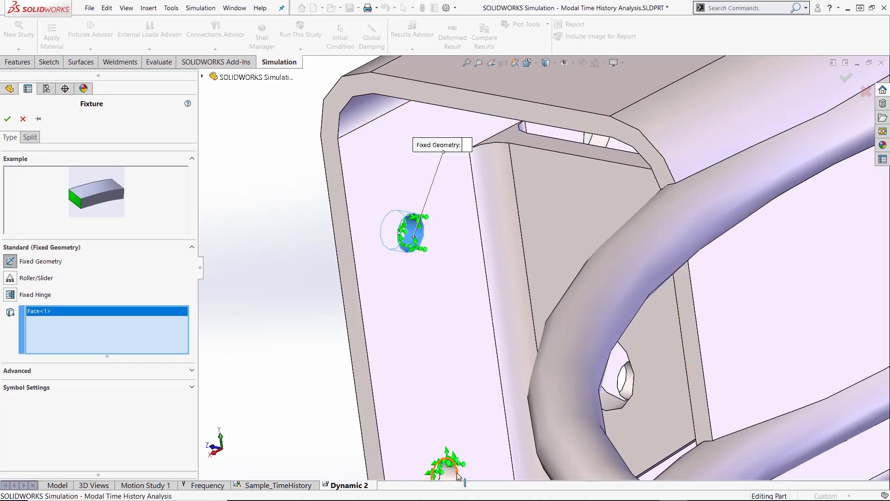
left_click(458, 476)
Step: Add the upper and lower bolt-hole faces from the back and accept the Fixed-1 fixture
scroll(438, 375, "down", 8)
middle_click_drag(436, 311, 527, 316)
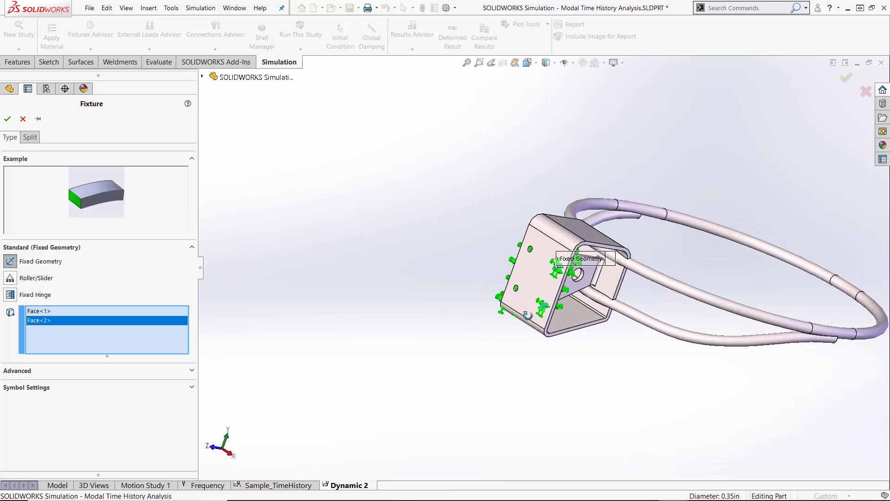
scroll(519, 278, "up", 8)
left_click(485, 255)
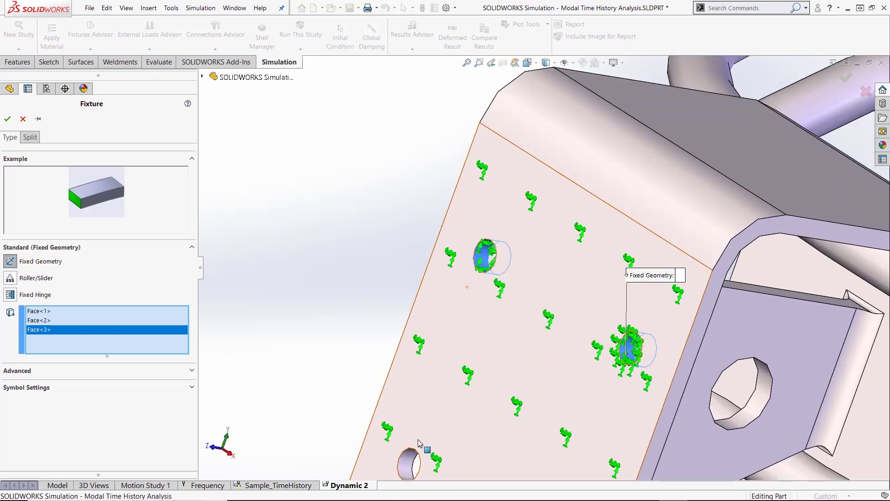
left_click(410, 461)
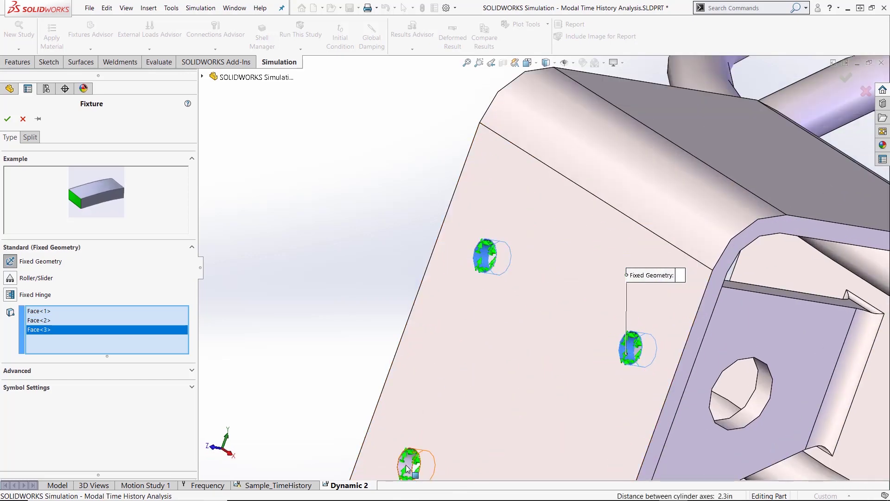
left_click(8, 119)
scroll(446, 269, "down", 8)
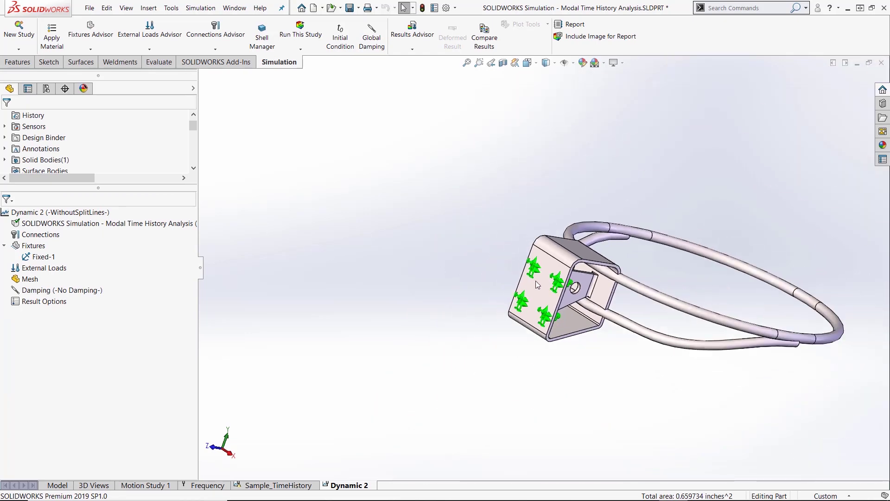
middle_click_drag(537, 285, 487, 254)
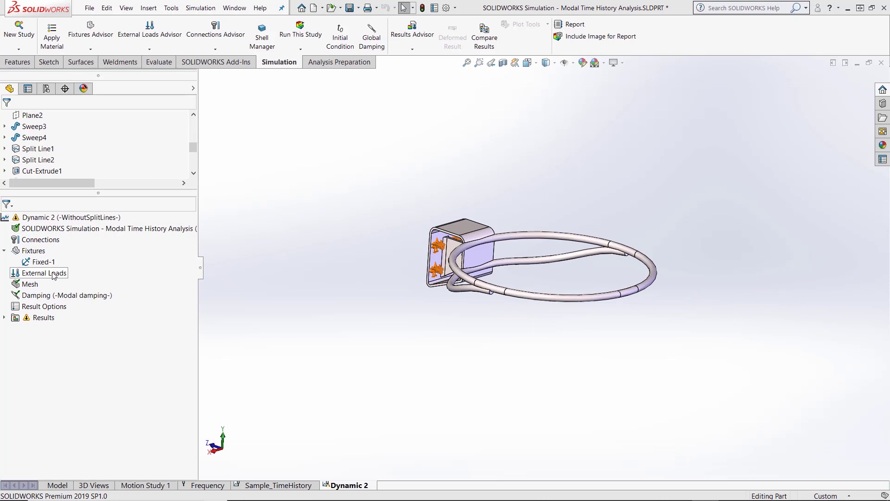
Step: Add a force on the rim's split face: 260 lbf normal to Top Plane, English (IPS) units, reversed downward
right_click(53, 276)
left_click(74, 279)
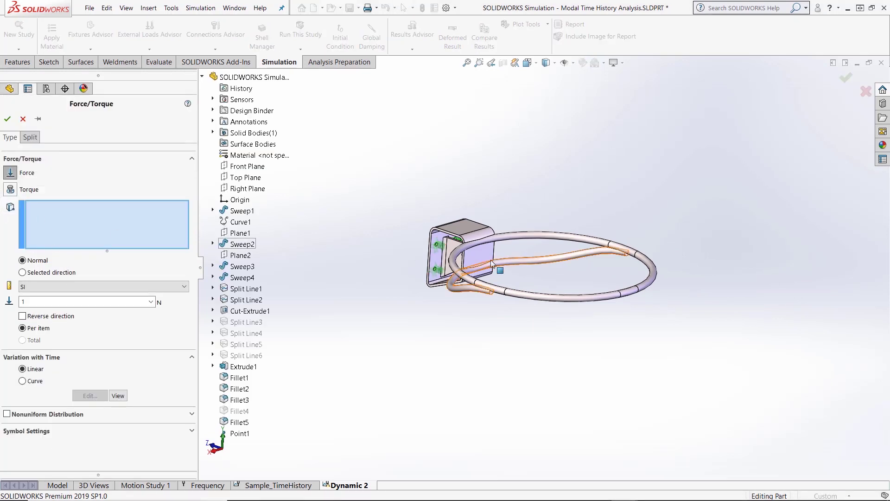
left_click(626, 291)
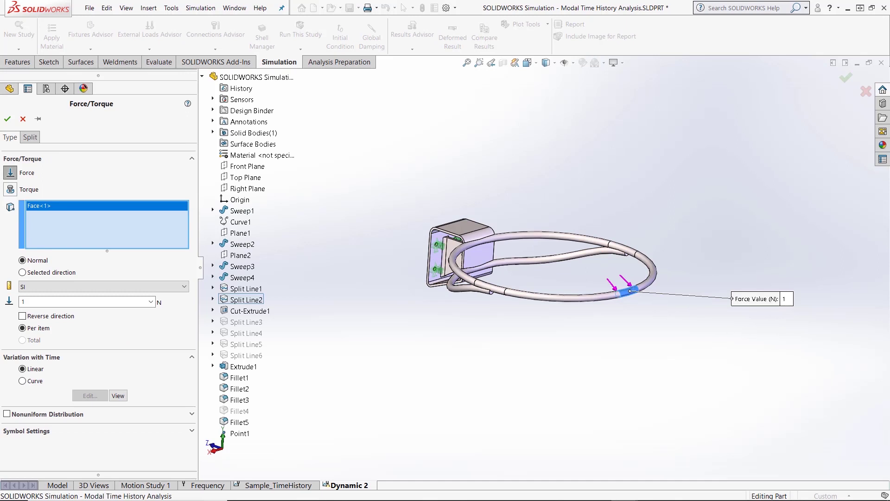
left_click(22, 272)
left_click(246, 177)
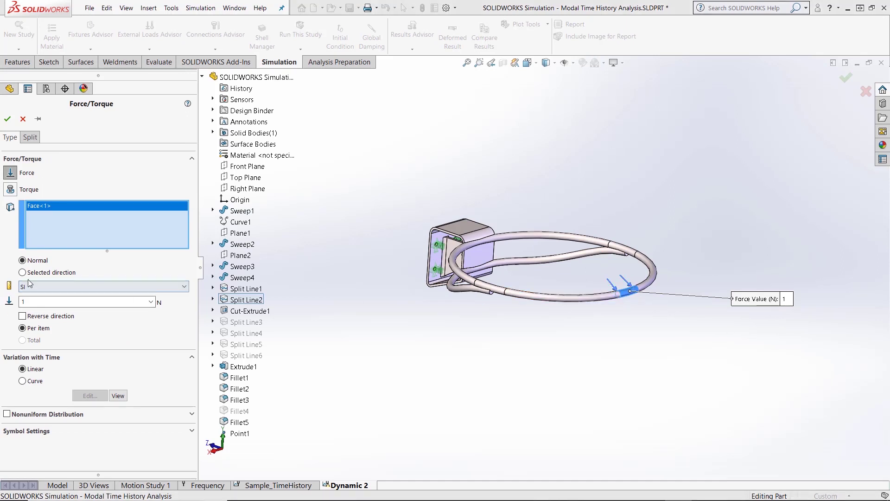
left_click(10, 411)
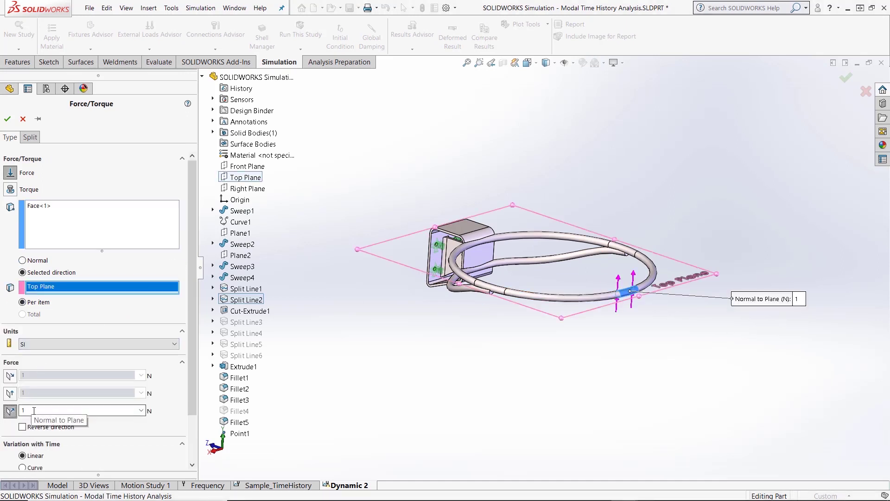
left_click(37, 344)
left_click(40, 363)
double_click(21, 410)
type("260")
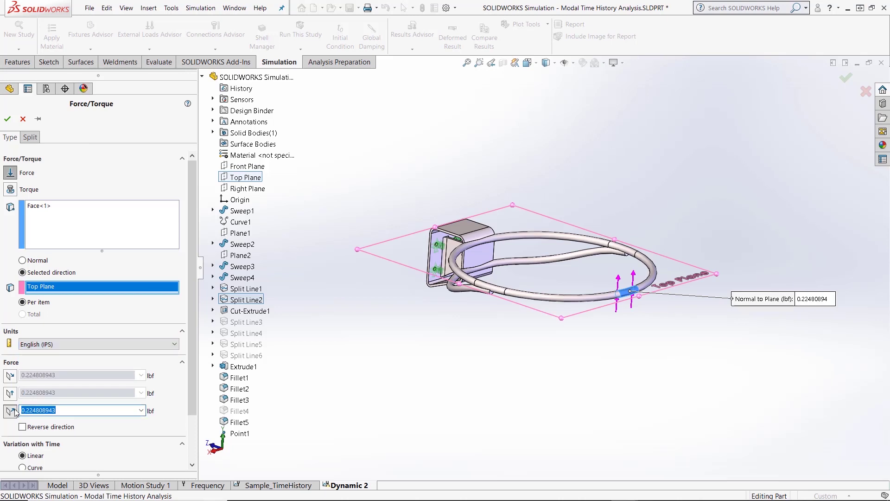
left_click(22, 426)
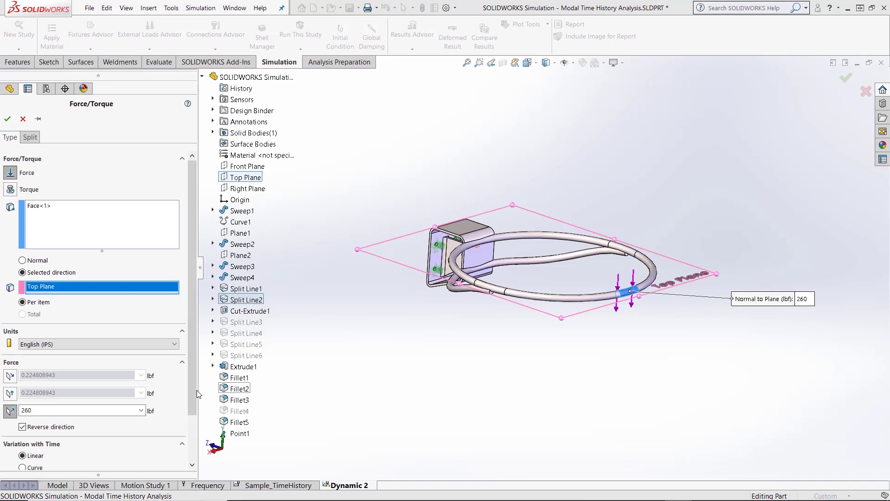
scroll(98, 425, "down", 3)
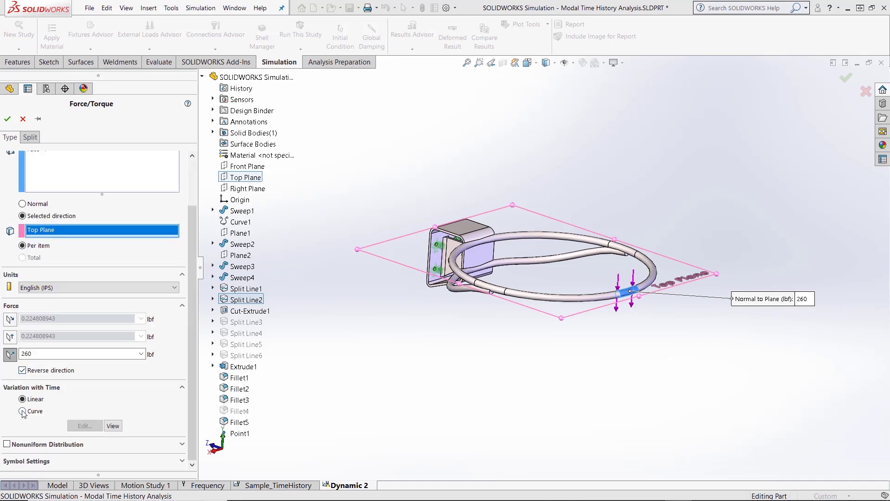
Step: Make the force follow a custom time curve with points (0,1) and (.4995,1)
left_click(22, 411)
left_click(92, 426)
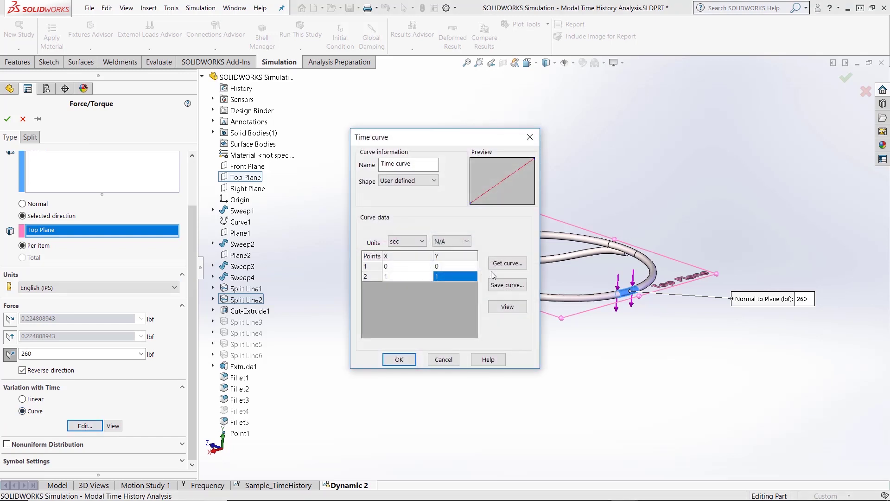
left_click(447, 265)
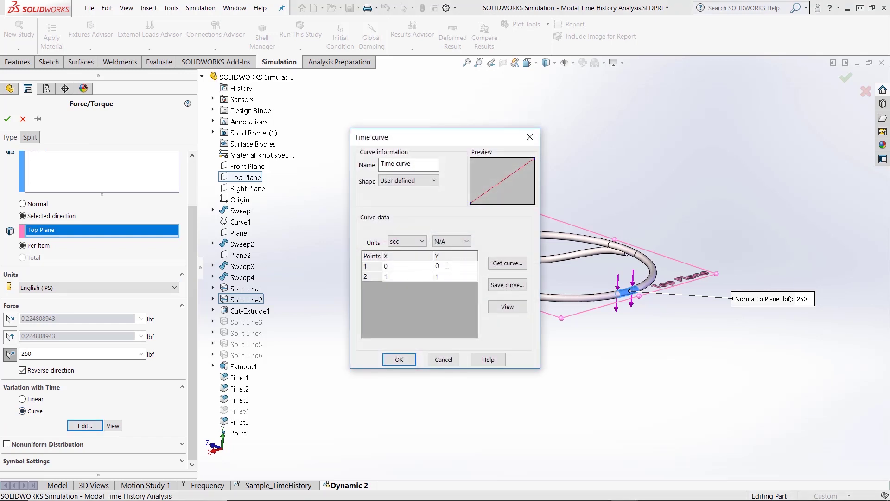
key("BackSpace")
type("1")
left_click(370, 276)
left_click(402, 276)
key("BackSpace")
type(".4995")
key("Tab")
Step: Add curve points (.5,0) and (10,0) and accept the finished time curve
left_click(391, 287)
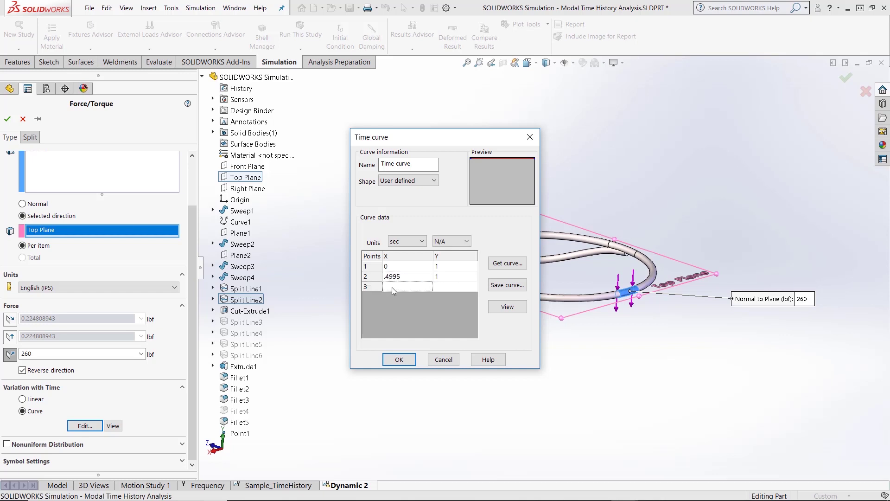
type(".5")
key("Tab")
type("0")
key("Tab")
left_click(402, 297)
type("10")
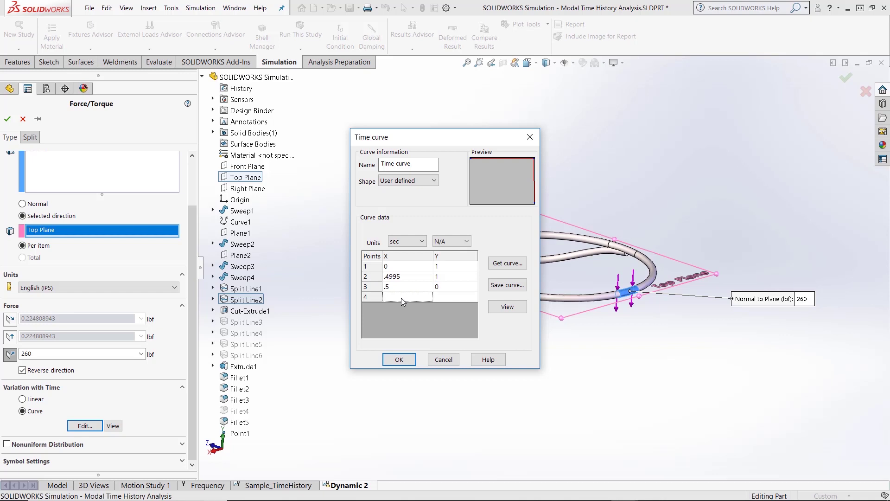
key("Tab")
type("0")
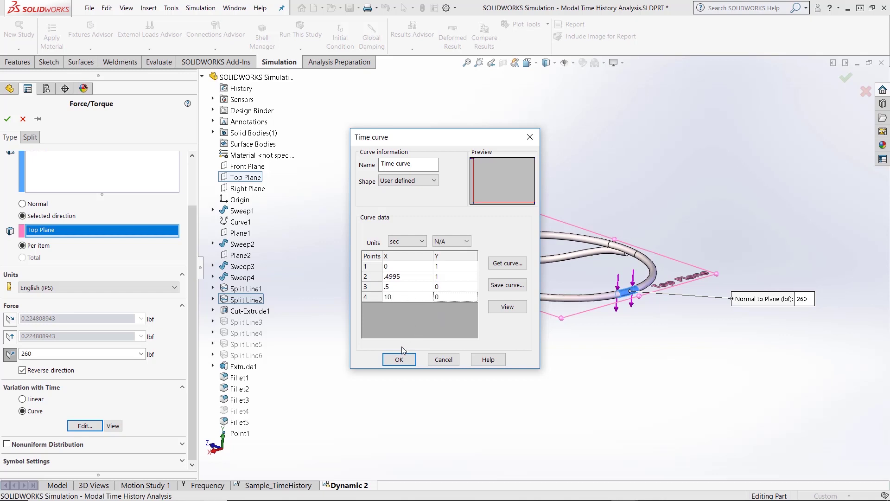
left_click(399, 360)
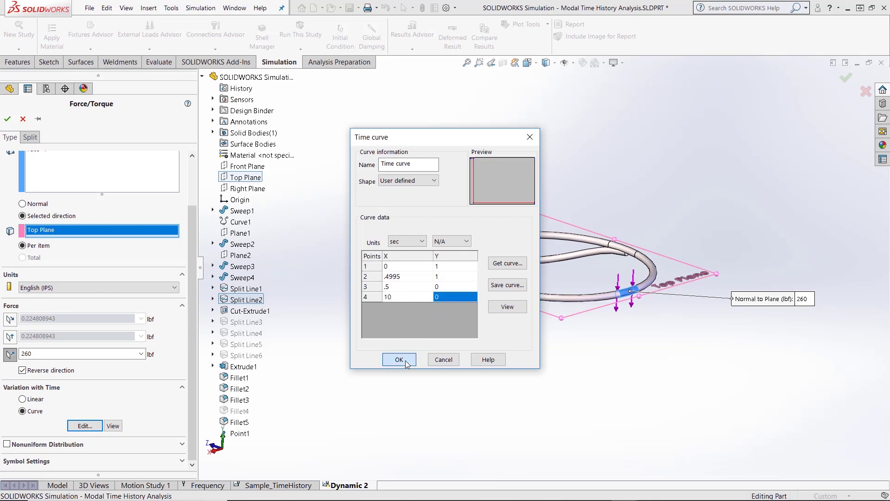
Step: Confirm the 260 lbf force, then set Global Damping to a 0.05 ratio for modes 1–15
left_click(7, 119)
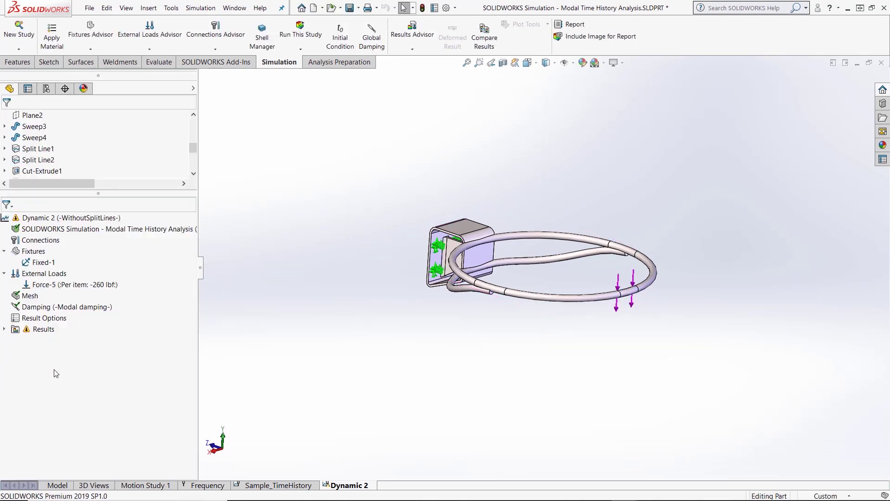
right_click(33, 307)
left_click(57, 317)
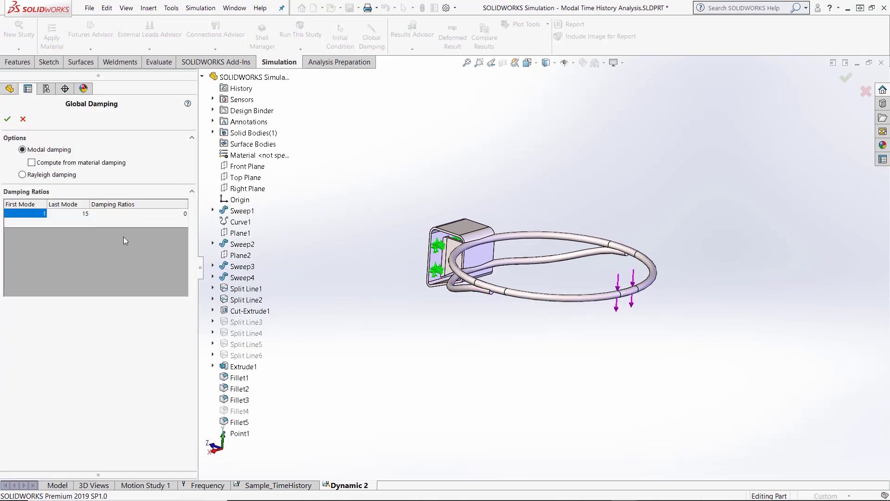
left_click(185, 213)
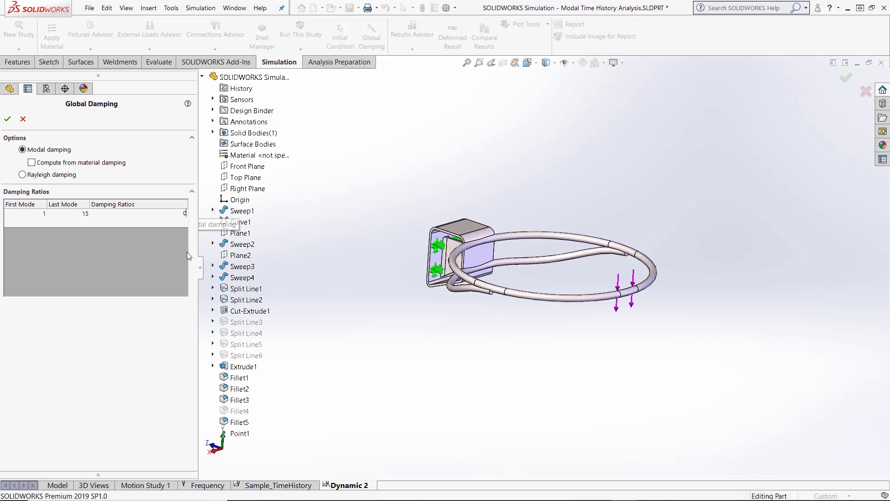
type(".05")
left_click(8, 121)
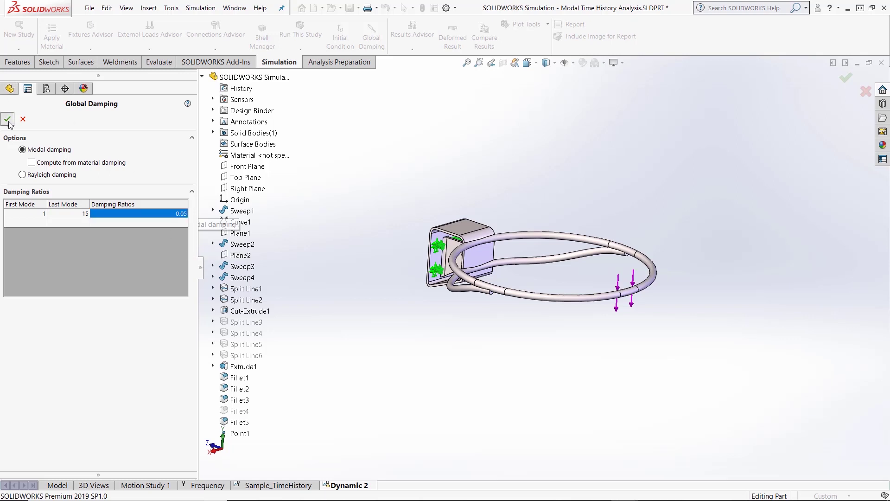
Step: Create the hoop mesh, accepting the default curvature-based mesh settings
right_click(23, 296)
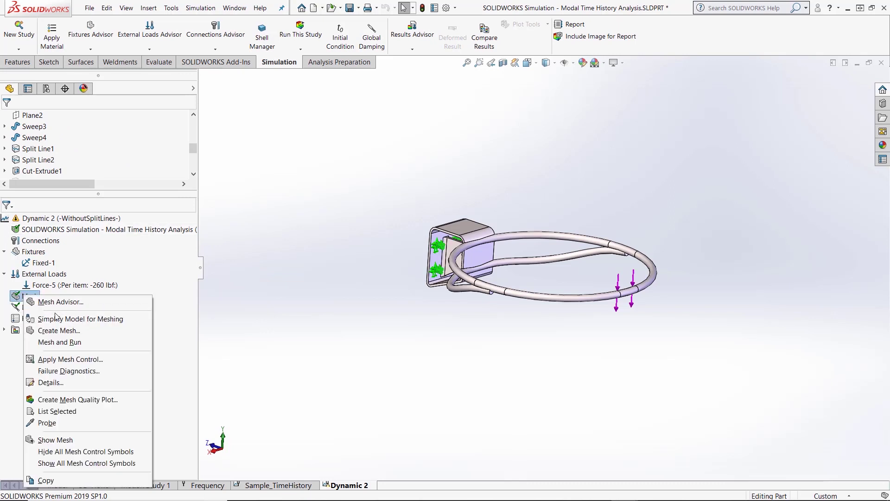
left_click(59, 330)
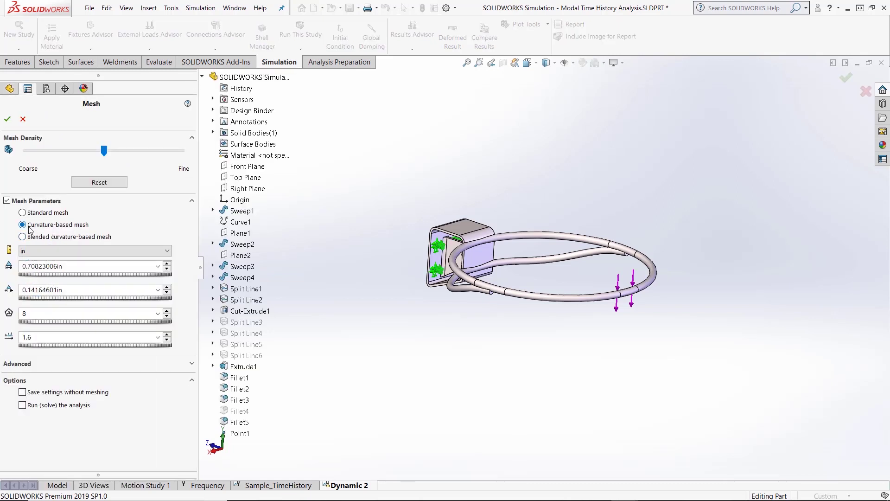
left_click(7, 118)
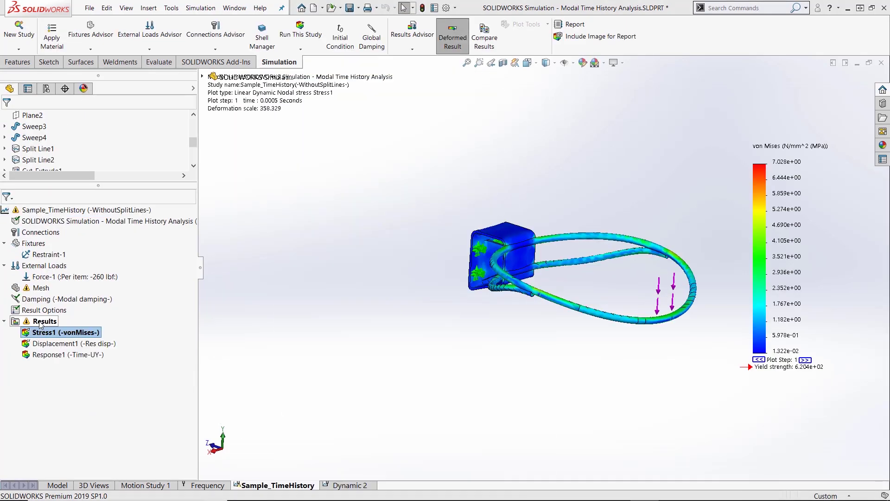
Step: Define a response graph at Point1 plotting UY: Y Displacement in inches on the Y axis
right_click(41, 325)
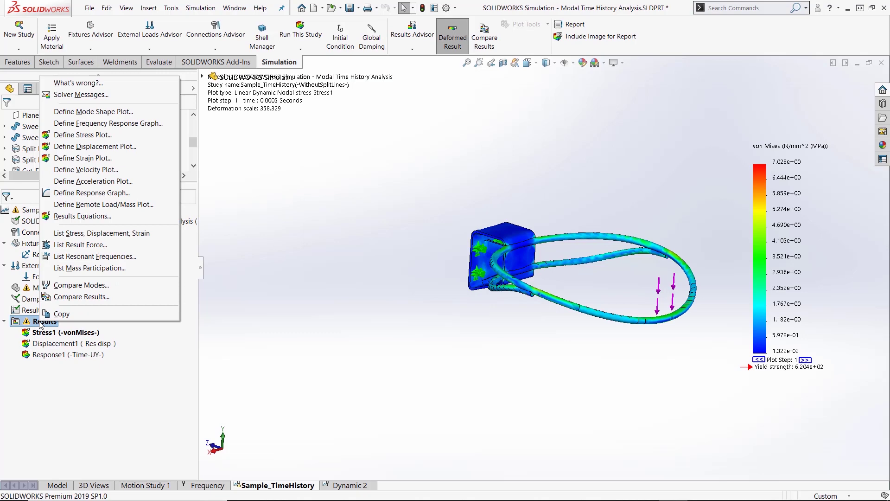
left_click(90, 193)
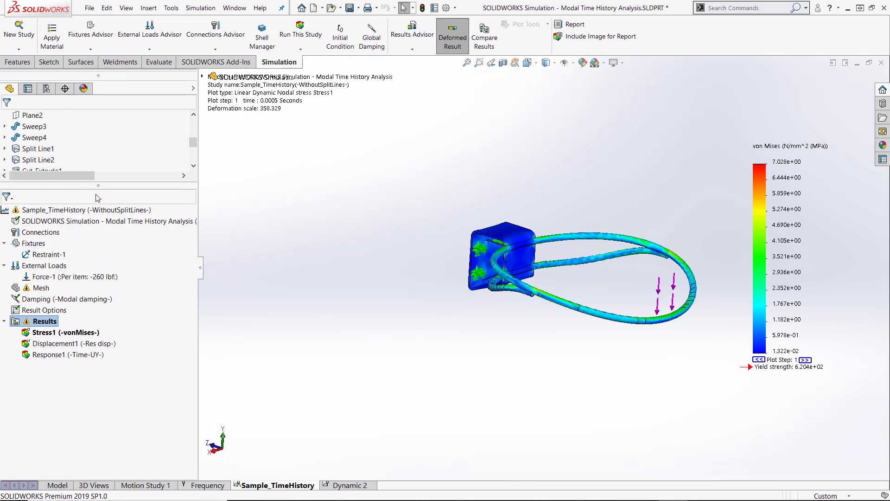
left_click(46, 328)
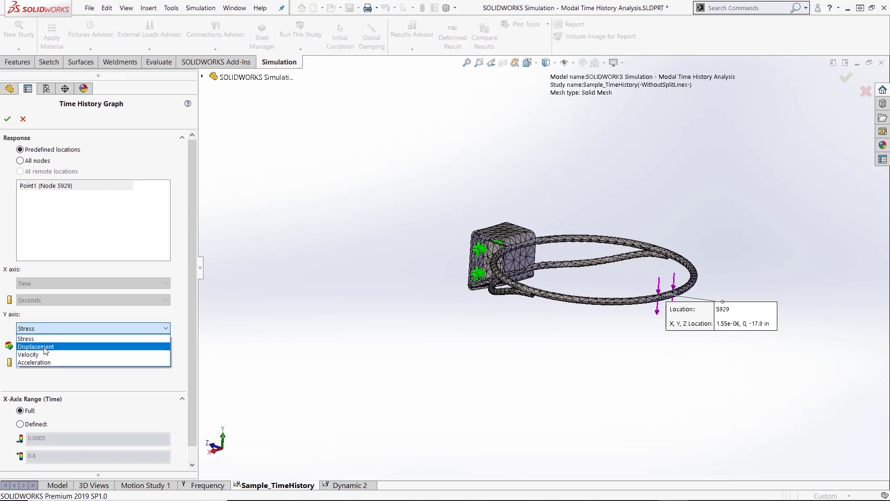
left_click(44, 348)
left_click(44, 347)
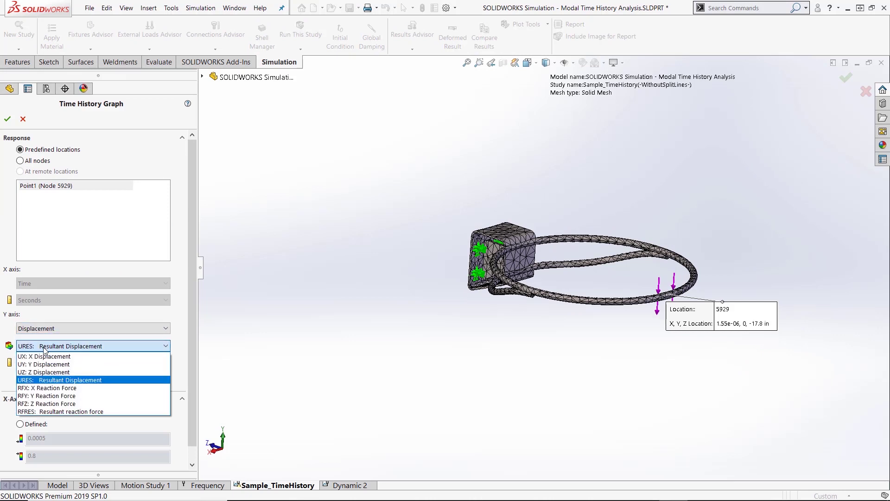
left_click(50, 365)
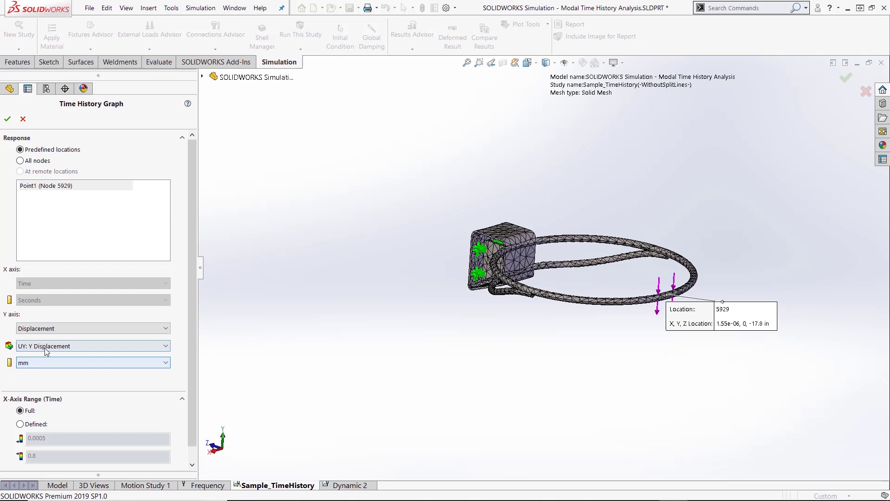
left_click(46, 362)
left_click(41, 397)
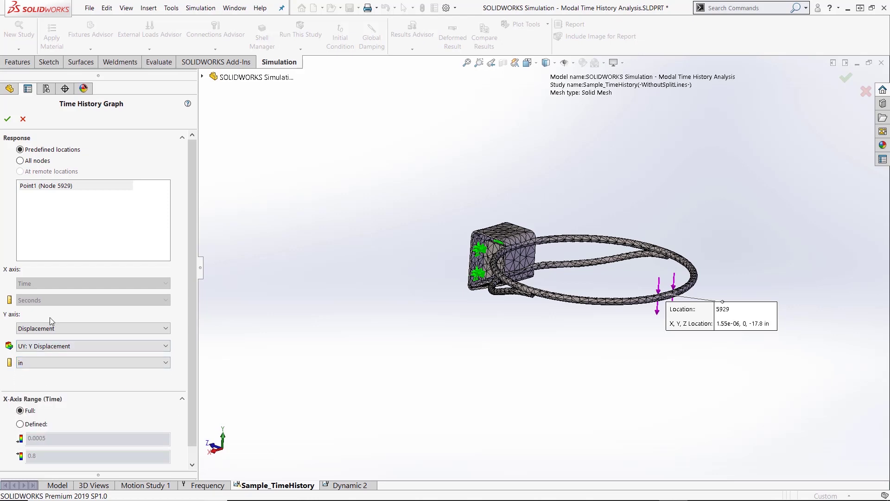
Step: Create the UY time history graph, move its window to the screen centre and enlarge it
left_click(8, 119)
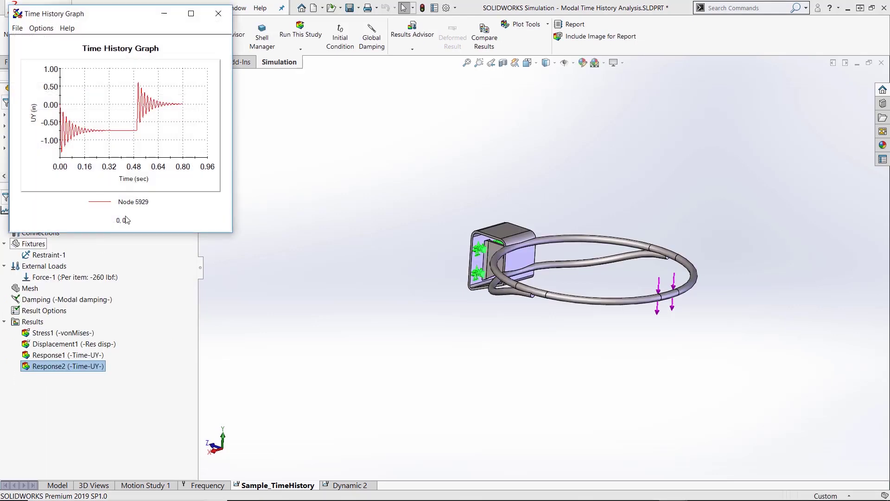
left_click_drag(114, 11, 330, 163)
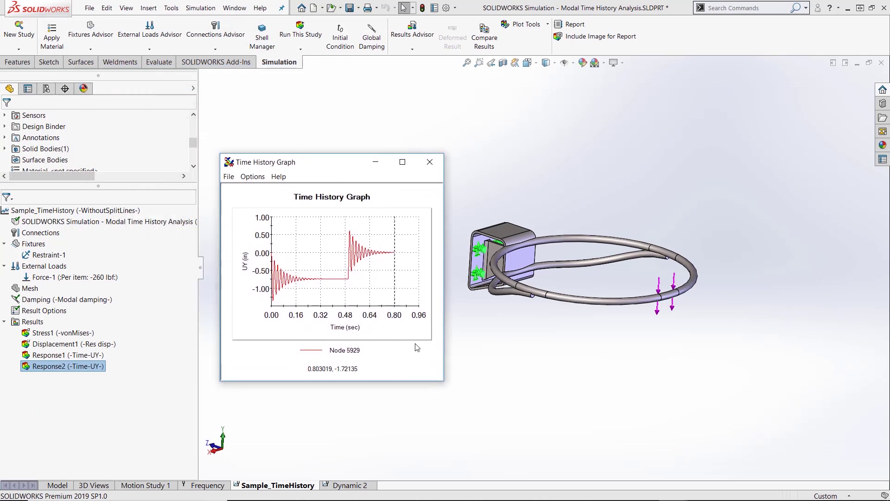
left_click_drag(443, 381, 645, 461)
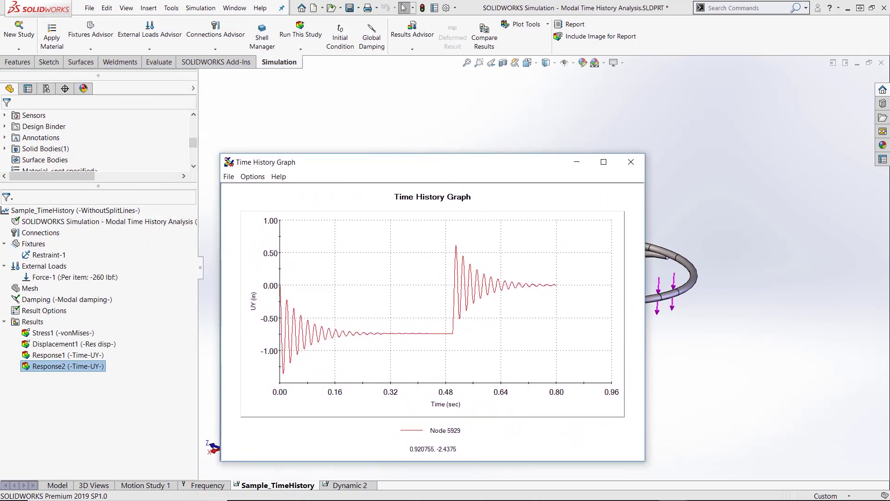